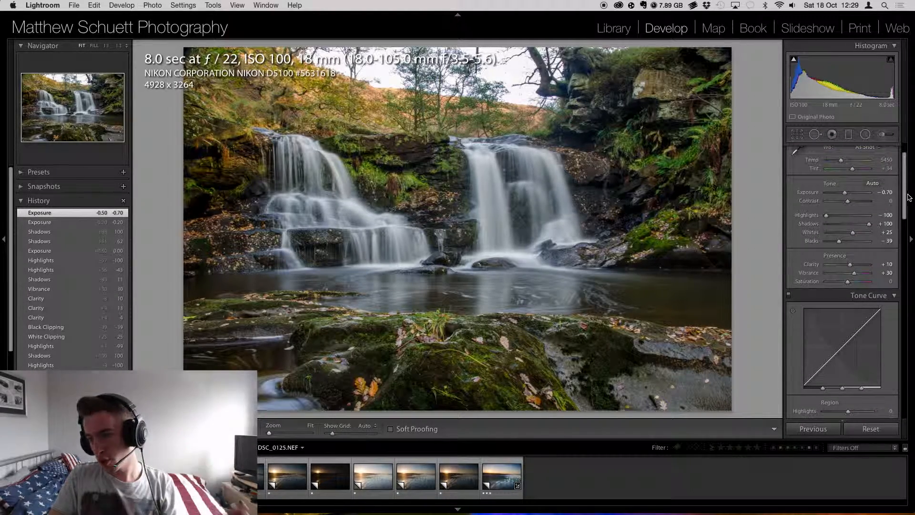
# Open the next photo, DSC_0130.NEF, and set Exposure -0.45, Highlights -100, Shadows +89, Whites +25, Blacks -5, Clarity +3, Vibrance +27 and Saturation +30.
pyautogui.press('Right')
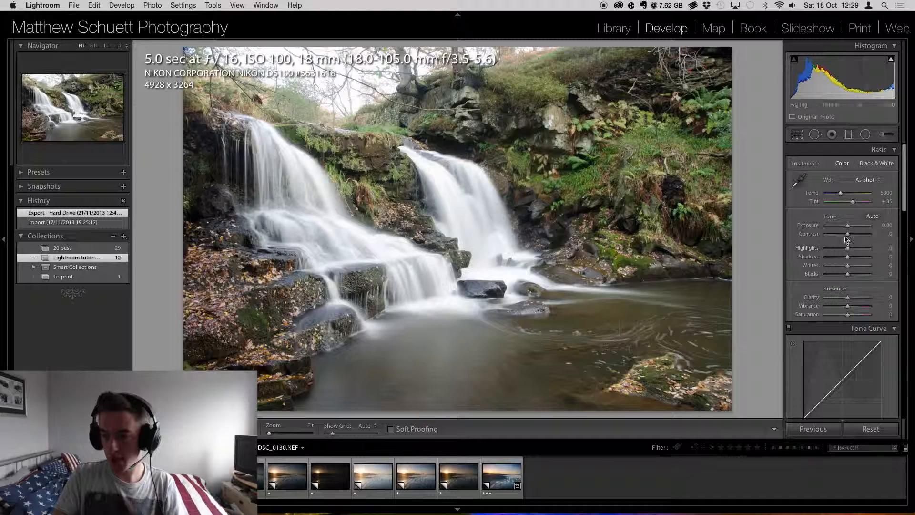
pyautogui.moveTo(847, 226); pyautogui.dragTo(860, 315)
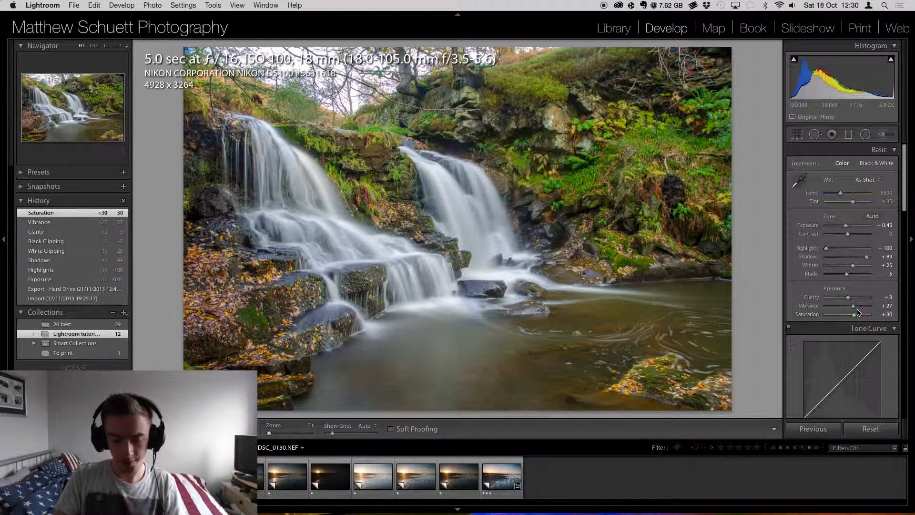
# Compare the edited waterfall photo with its unedited original by switching repeatedly between the before and after views.
pyautogui.press('\\')
pyautogui.press('\\')
pyautogui.press('\\')
pyautogui.press('\\')
pyautogui.press('\\')
pyautogui.press('\\')
pyautogui.press('\\')
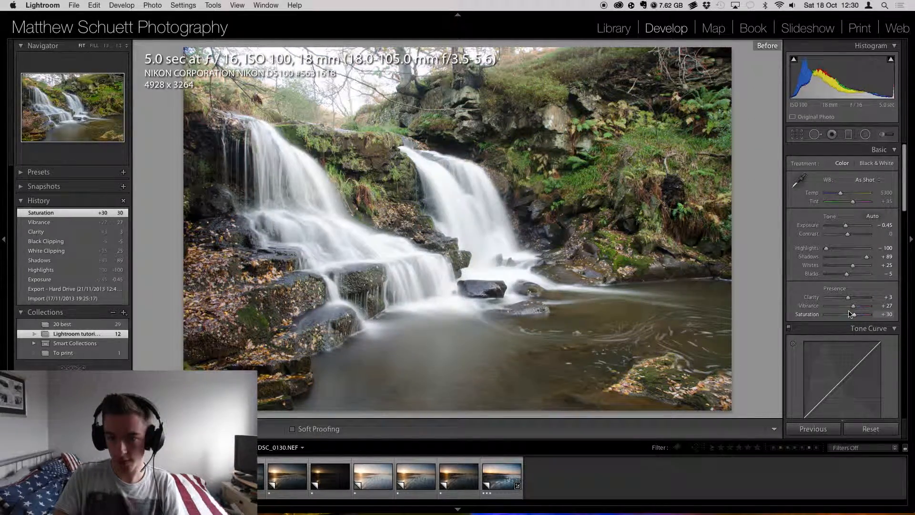
pyautogui.press('\\')
pyautogui.press('\\')
pyautogui.press('\\')
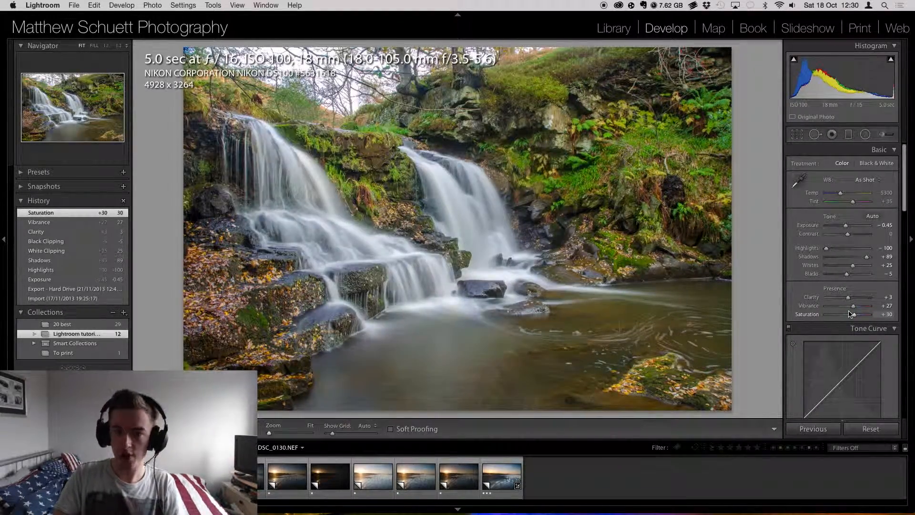
pyautogui.press('\\')
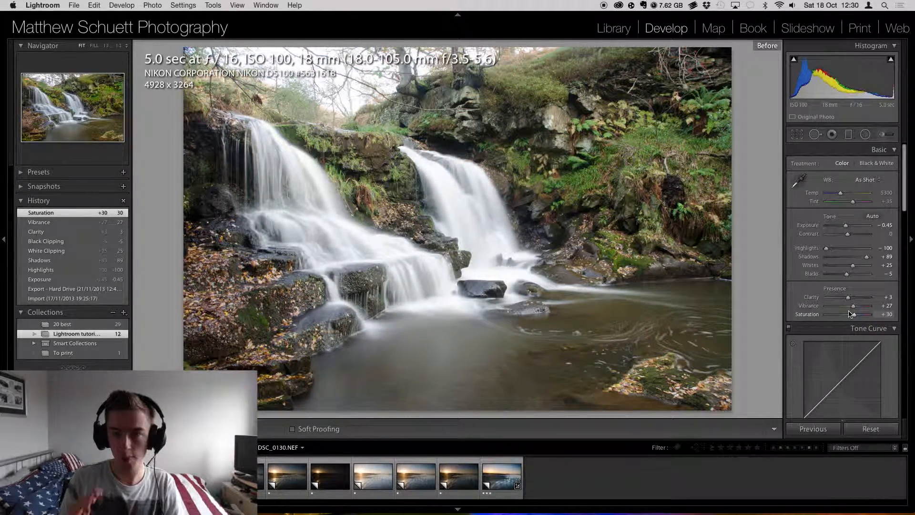
pyautogui.press('\\')
pyautogui.press('\\')
pyautogui.press('\\')
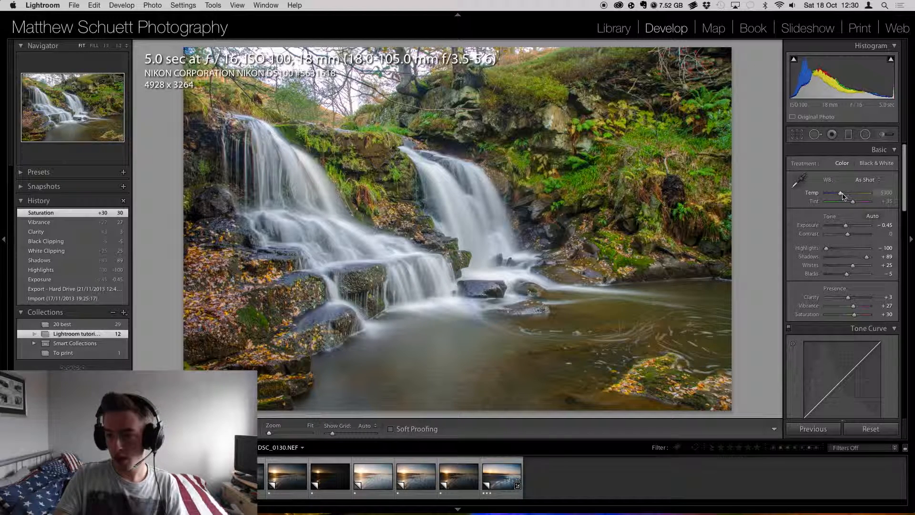
# Try an extremely cold white balance of 2000 K, undo it, and set the Temp to 5628.
pyautogui.moveTo(841, 195); pyautogui.dragTo(756, 195)
pyautogui.press('super+z')
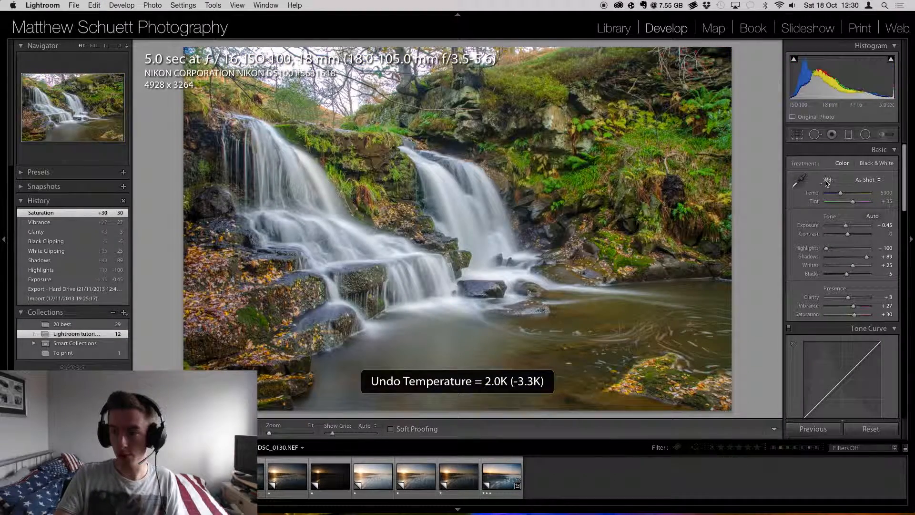
pyautogui.moveTo(842, 196)
pyautogui.mouseDown()
pyautogui.moveTo(884, 193)
pyautogui.moveTo(842, 192)
pyautogui.moveTo(847, 202)
pyautogui.mouseUp()
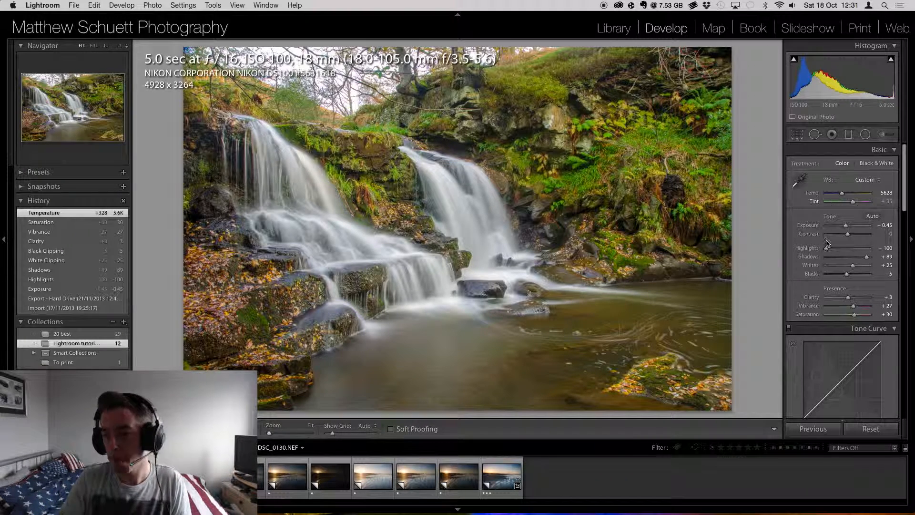
# Try pushing the Tint to +150 and undo the change.
pyautogui.moveTo(853, 201); pyautogui.dragTo(881, 208)
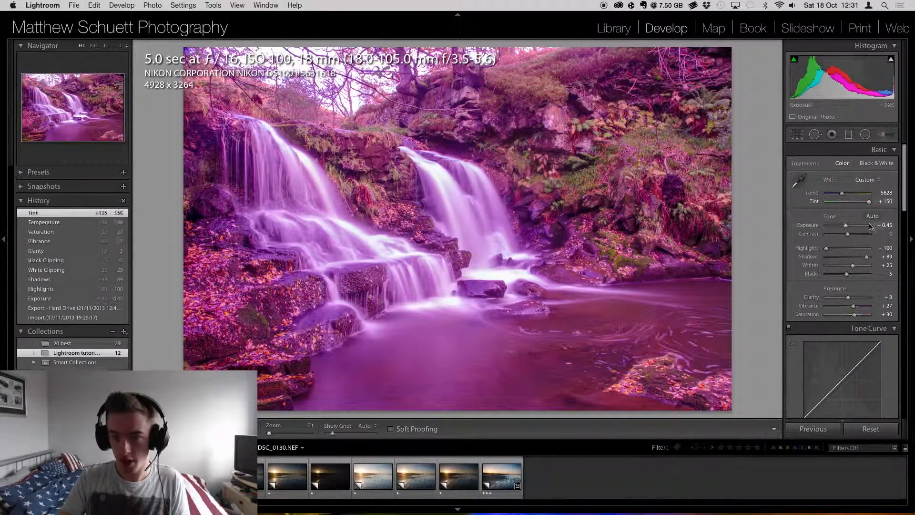
pyautogui.press('super+z')
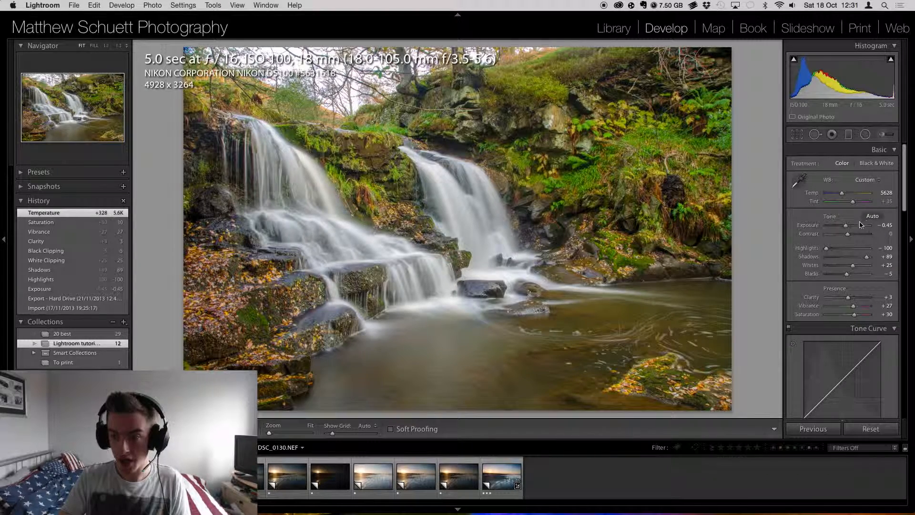
# Try sampling the white balance from the right-hand waterfall's white water, compare it by undoing and redoing, and leave it undone.
pyautogui.click(798, 181)
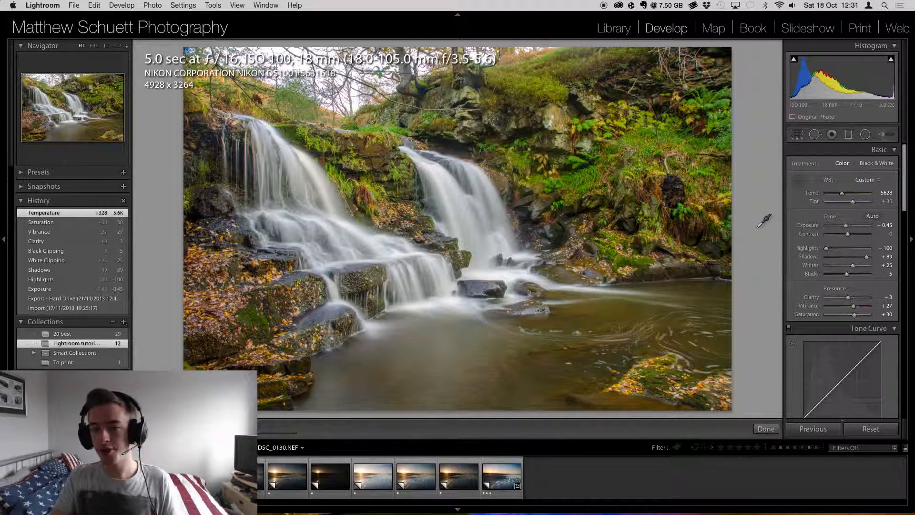
pyautogui.click(801, 180)
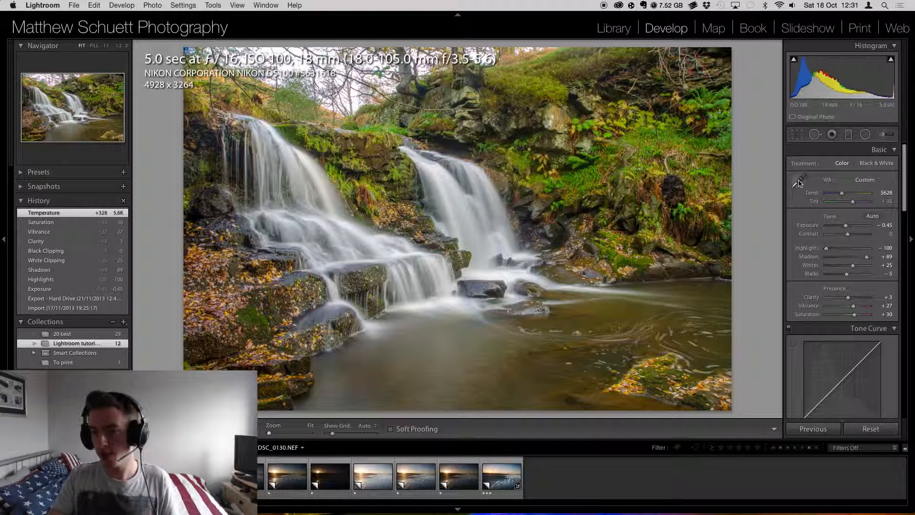
pyautogui.click(797, 181)
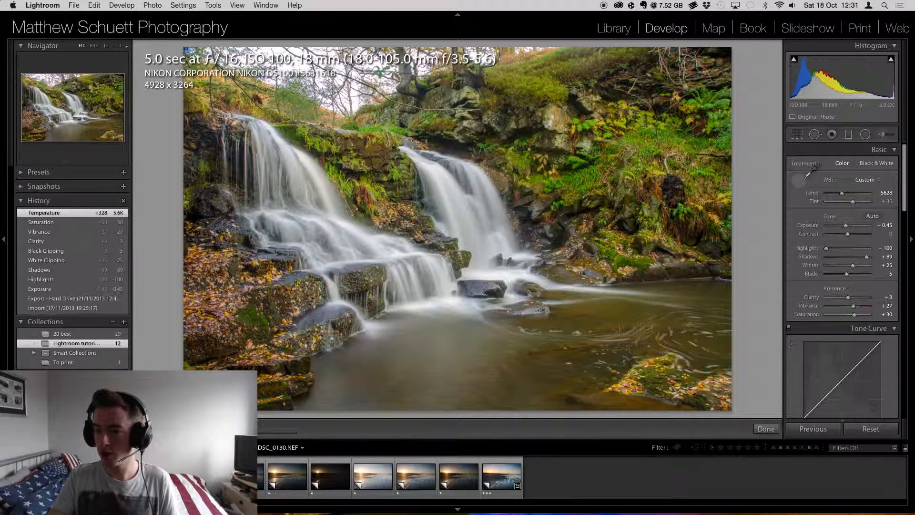
pyautogui.click(453, 188)
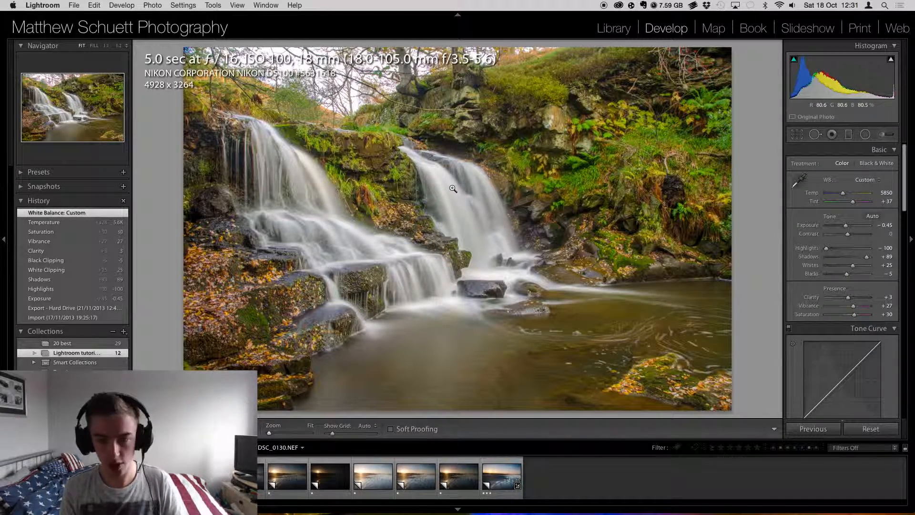
pyautogui.press('super+z')
pyautogui.press('super+shift+z')
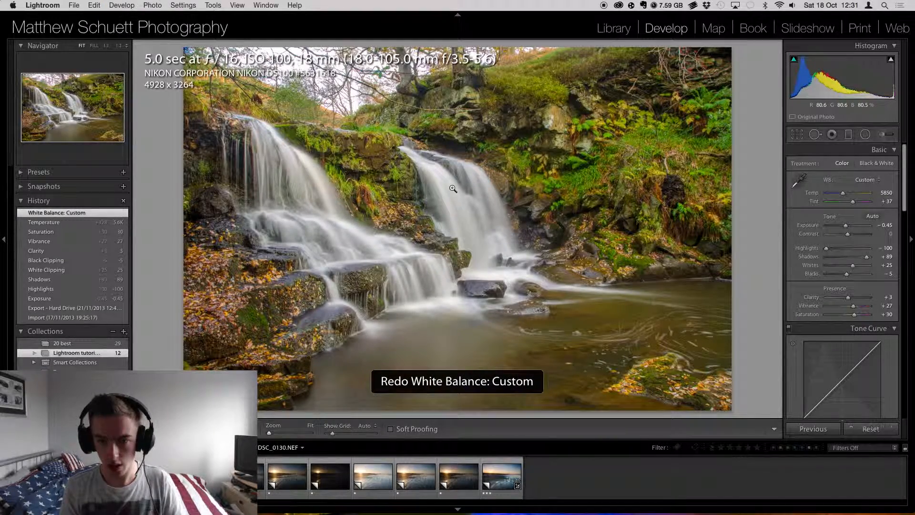
pyautogui.press('super+z')
pyautogui.press('super+shift+z')
pyautogui.press('super+z')
pyautogui.press('super+shift+z')
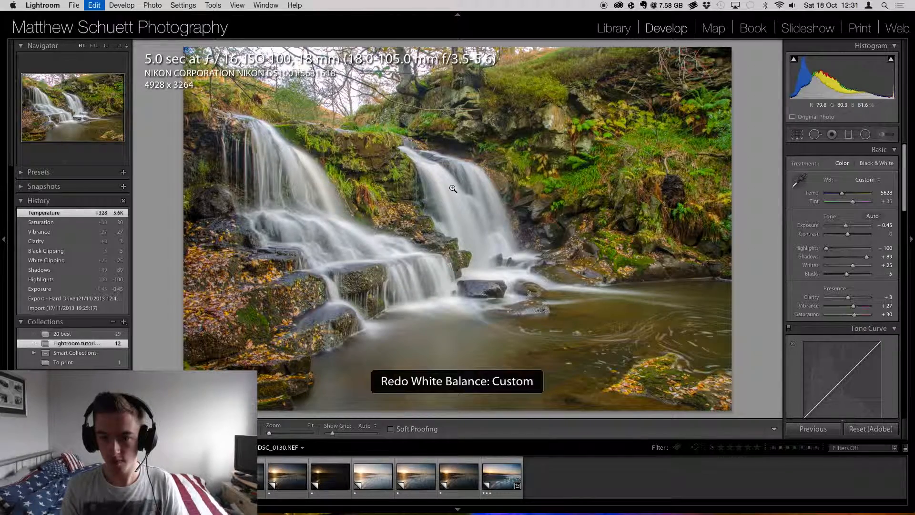
pyautogui.press('super+z')
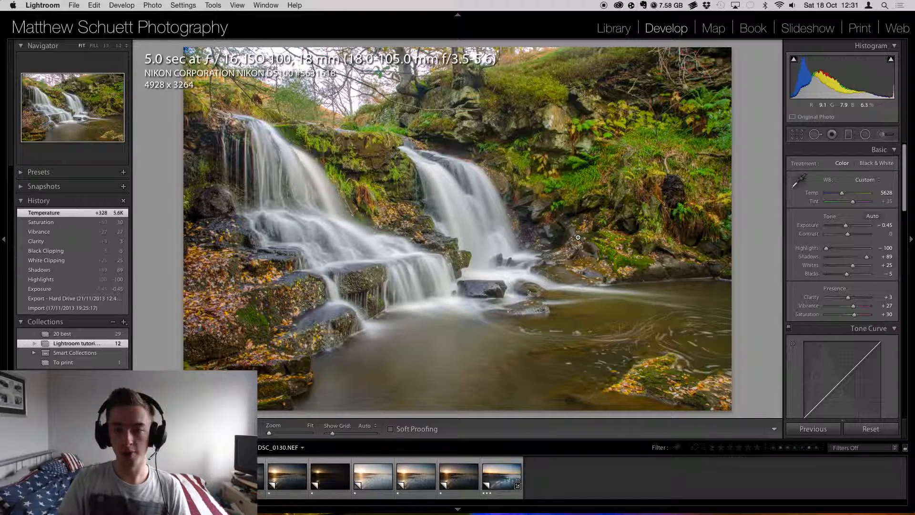
pyautogui.click(799, 181)
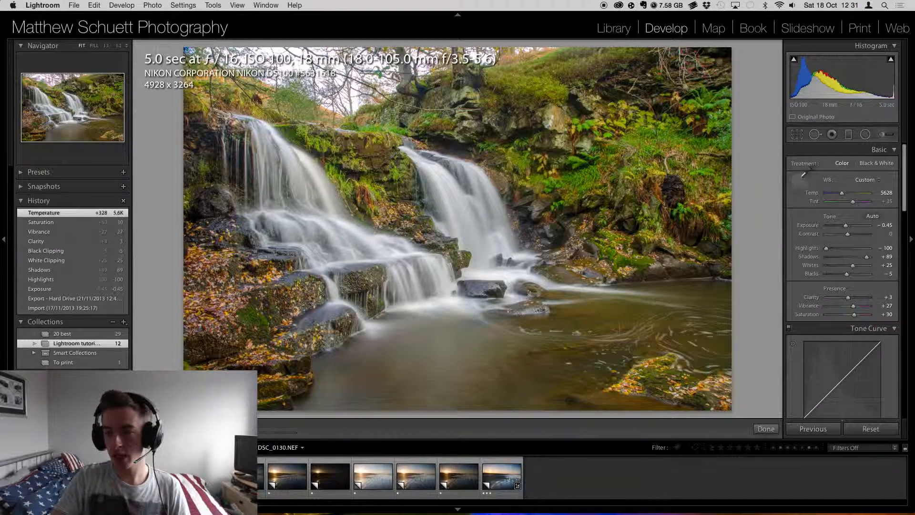
pyautogui.click(308, 60)
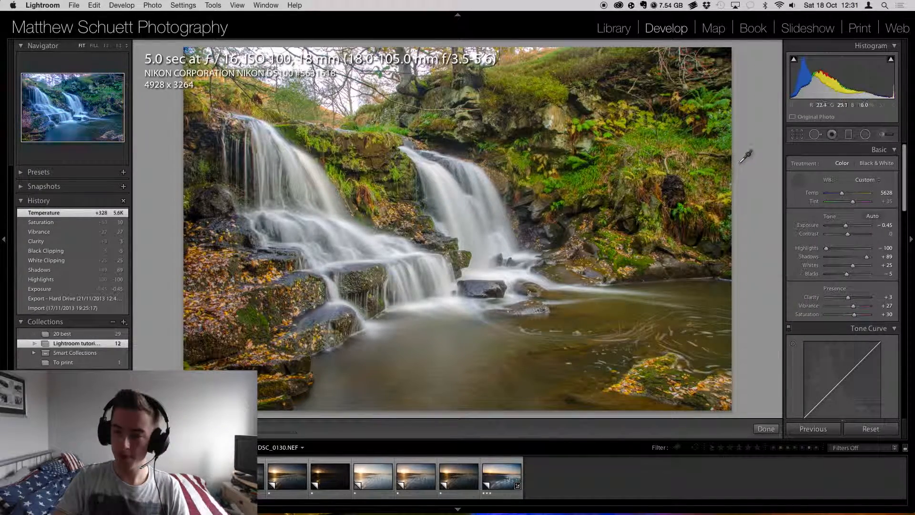
pyautogui.press('Escape')
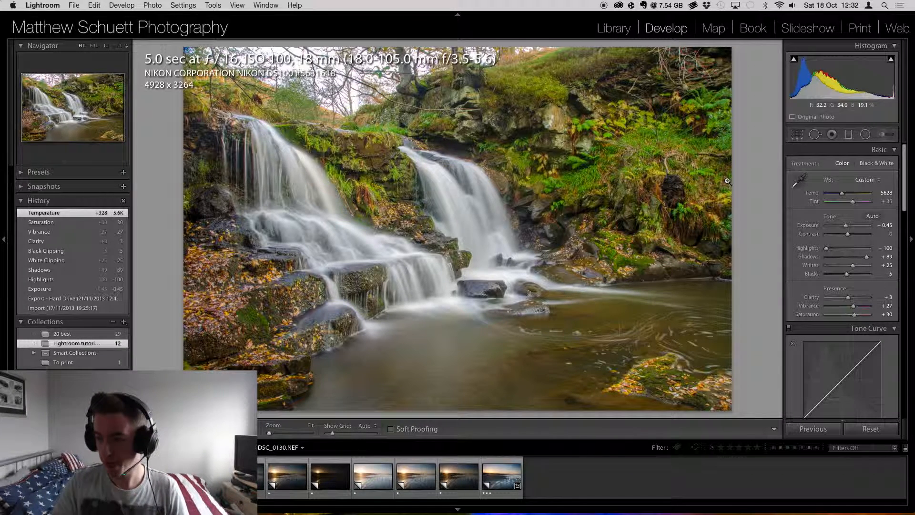
# Focus the Detail preview on a close-up of falling water beside dark rock.
pyautogui.moveTo(904, 186); pyautogui.dragTo(902, 275)
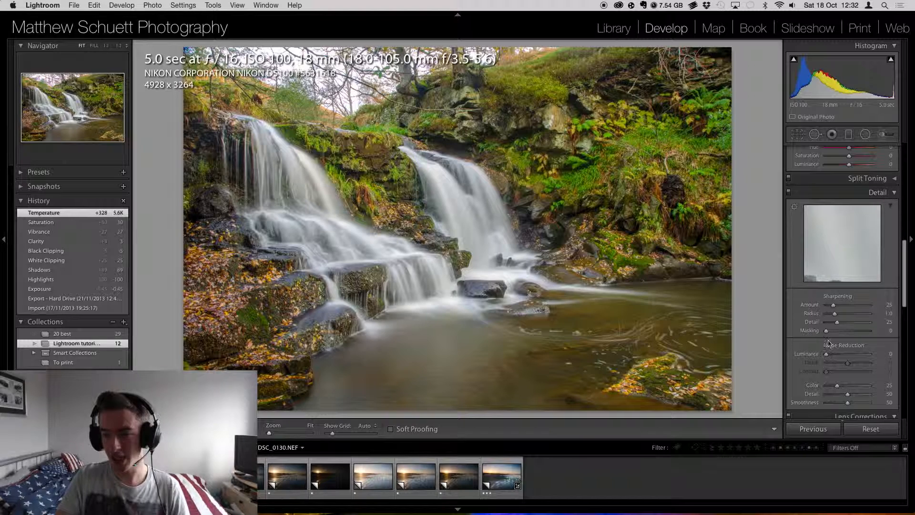
pyautogui.click(846, 252)
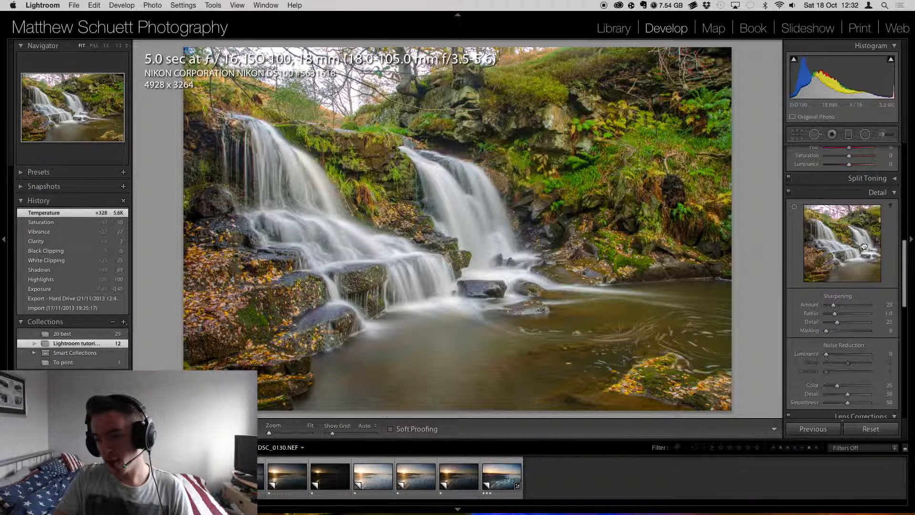
pyautogui.click(832, 262)
pyautogui.moveTo(821, 241)
pyautogui.mouseDown()
pyautogui.moveTo(866, 240)
pyautogui.moveTo(839, 259)
pyautogui.moveTo(838, 245)
pyautogui.mouseUp()
pyautogui.click(840, 258)
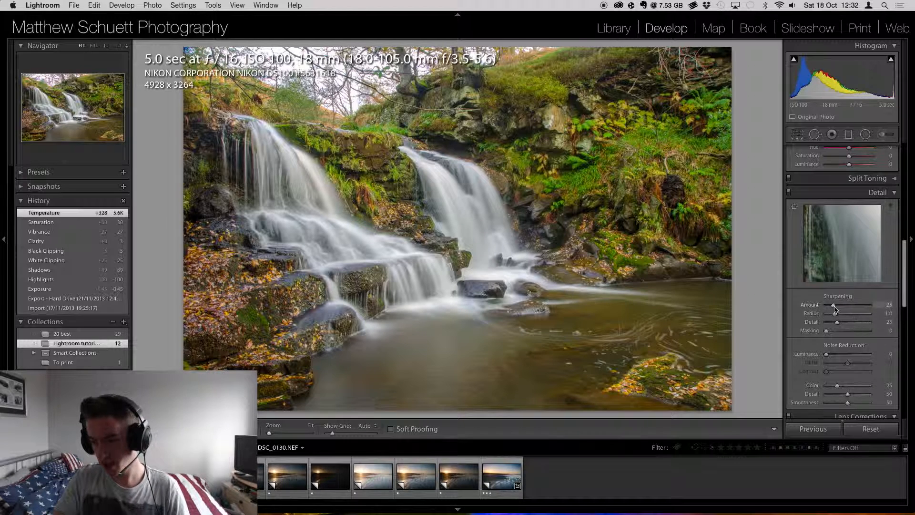
# Set the sharpening Masking to 77 while checking the black-and-white edge mask, and set the sharpening Amount to 62.
pyautogui.press('alt')
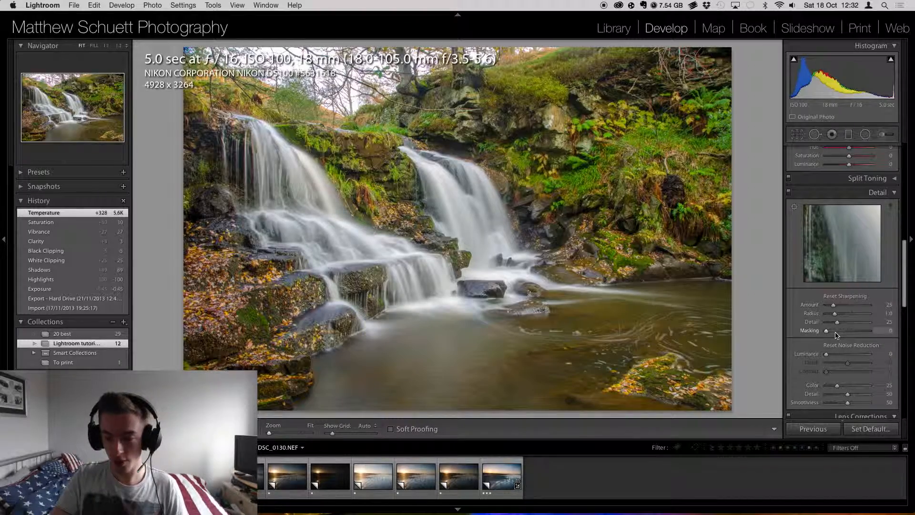
pyautogui.moveTo(838, 335); pyautogui.dragTo(861, 337)
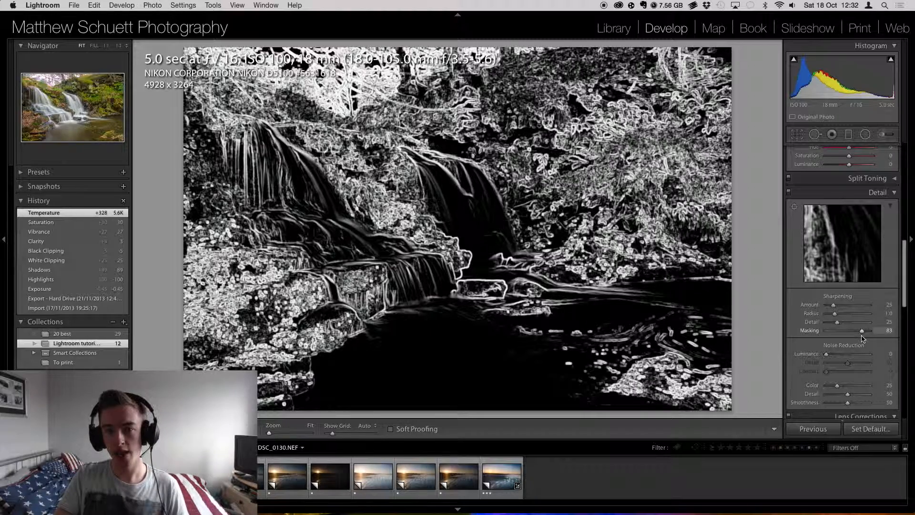
pyautogui.moveTo(862, 336); pyautogui.dragTo(914, 335)
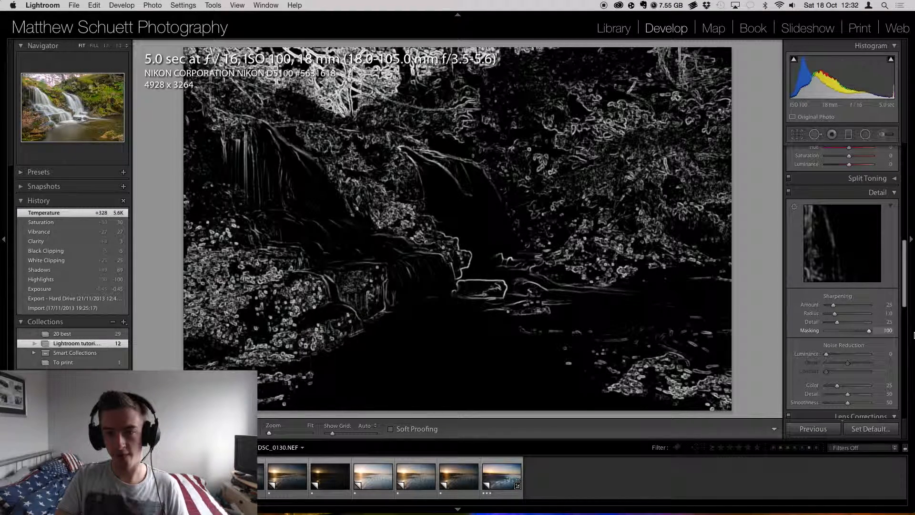
pyautogui.moveTo(880, 335); pyautogui.dragTo(861, 333)
pyautogui.moveTo(861, 333); pyautogui.dragTo(844, 309)
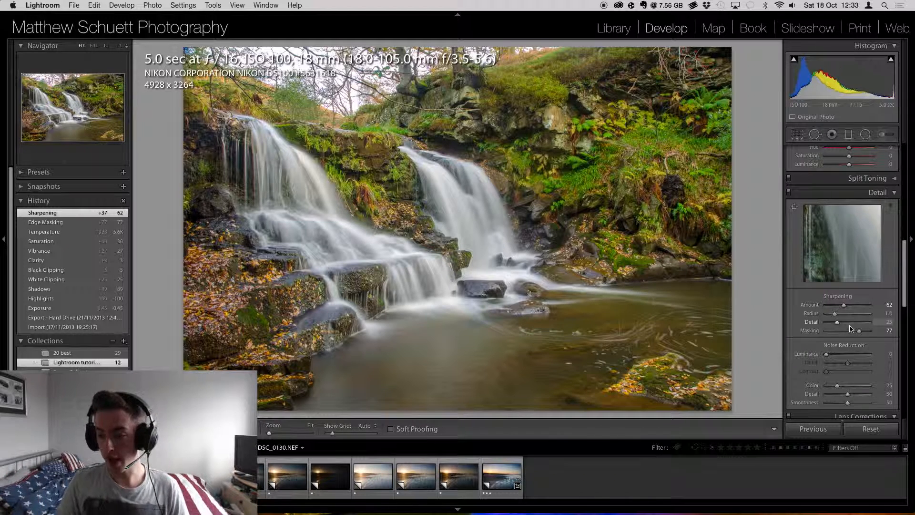
# Set the sharpening Radius to 0.5 and the sharpening Detail to 68.
pyautogui.press('alt')
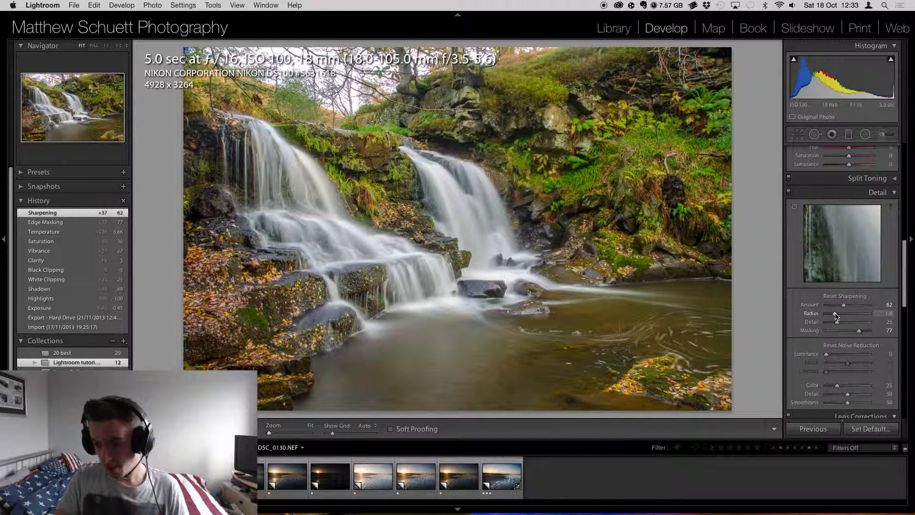
pyautogui.moveTo(836, 316); pyautogui.dragTo(781, 319)
pyautogui.moveTo(839, 317); pyautogui.dragTo(857, 326)
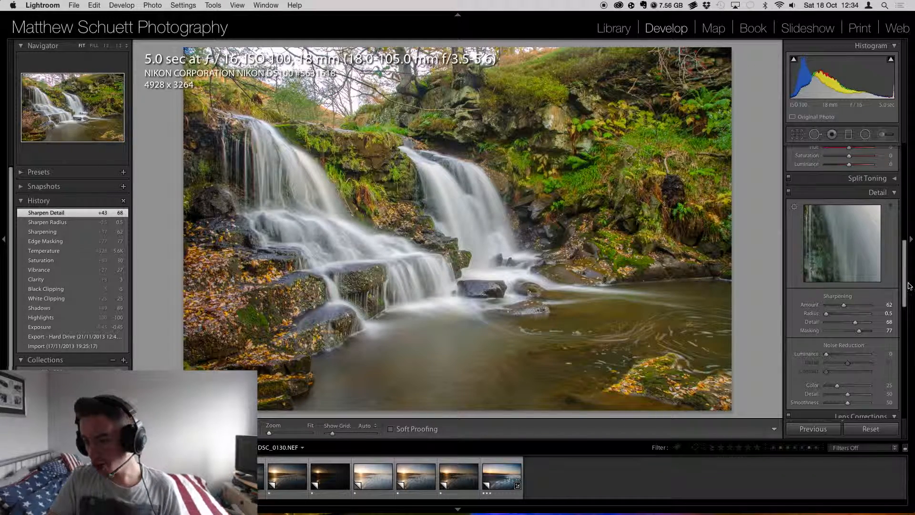
# Try Luminance noise reduction at 100 and return it to 0, and try Color noise reduction at 100 and undo it.
pyautogui.scroll(-2, 835, 302)
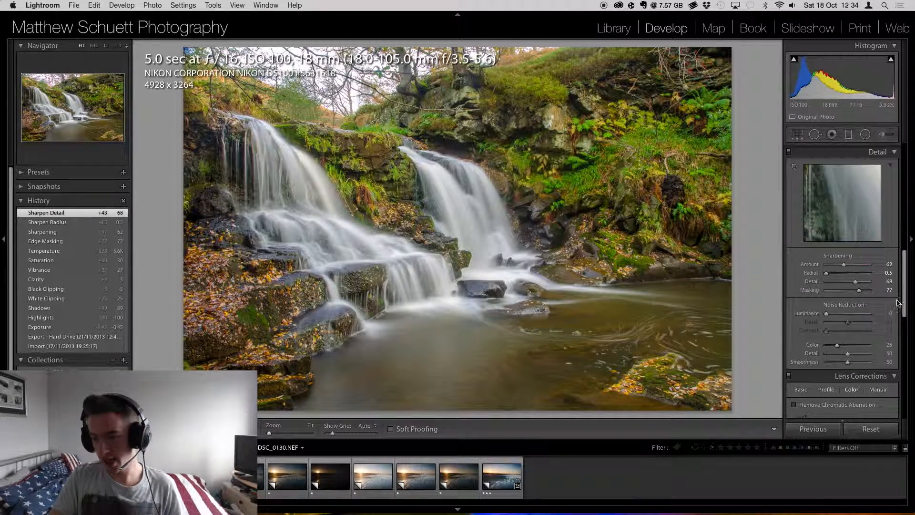
pyautogui.press('alt')
pyautogui.keyDown('alt'); pyautogui.click(826, 315); pyautogui.keyUp('alt')
pyautogui.moveTo(827, 314)
pyautogui.mouseDown()
pyautogui.moveTo(869, 314)
pyautogui.moveTo(826, 314)
pyautogui.mouseUp()
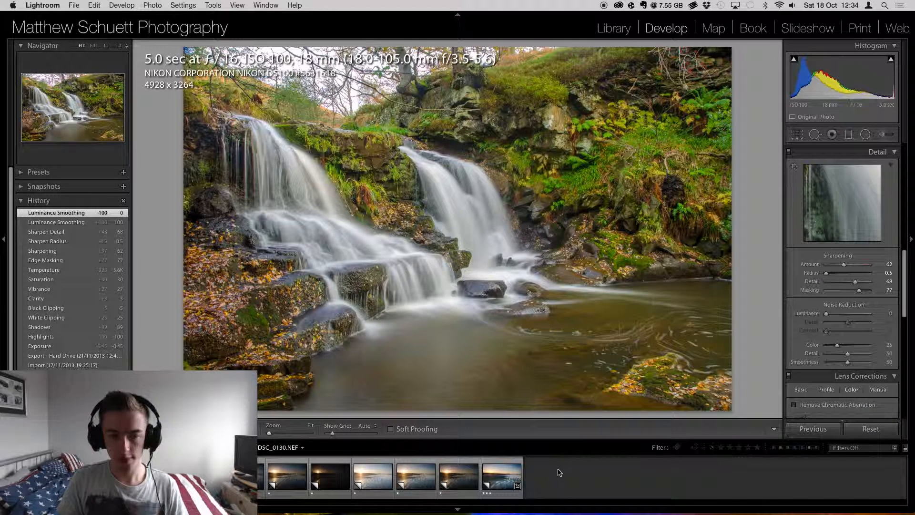
pyautogui.moveTo(836, 347); pyautogui.dragTo(885, 356)
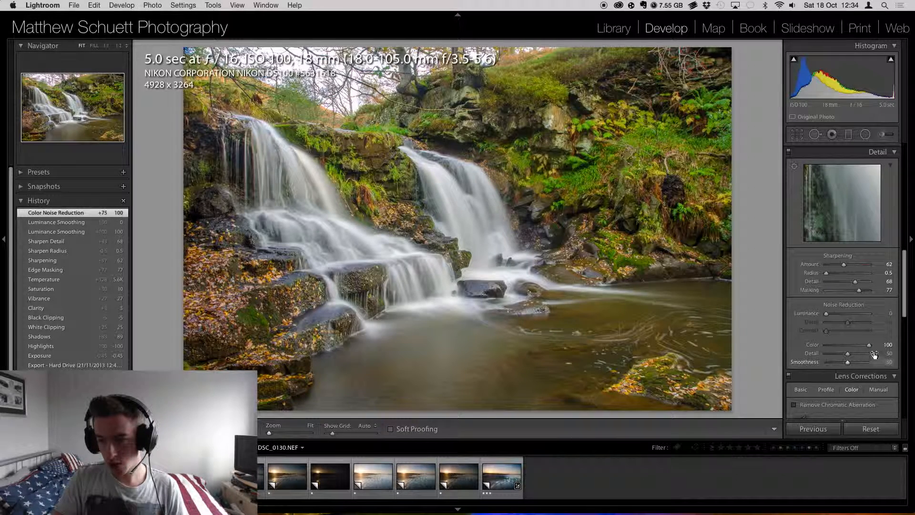
pyautogui.press('super+z')
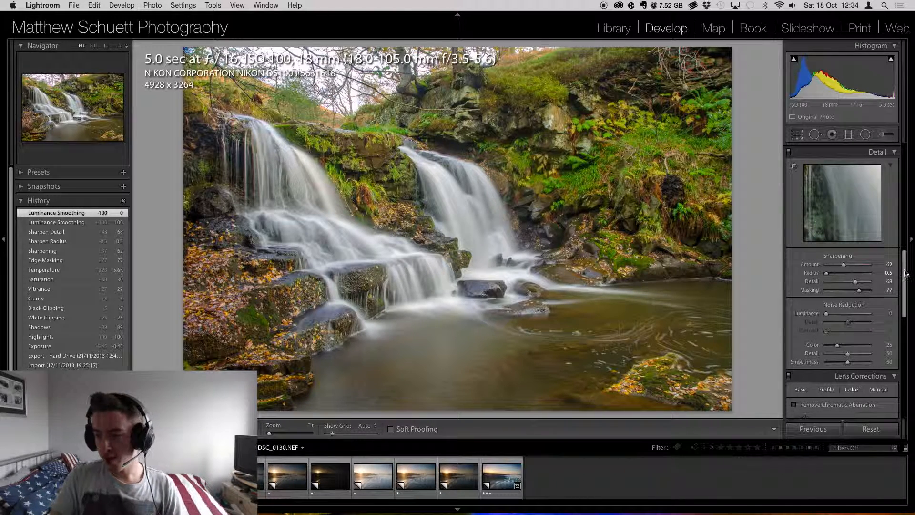
pyautogui.scroll(1, 907, 274)
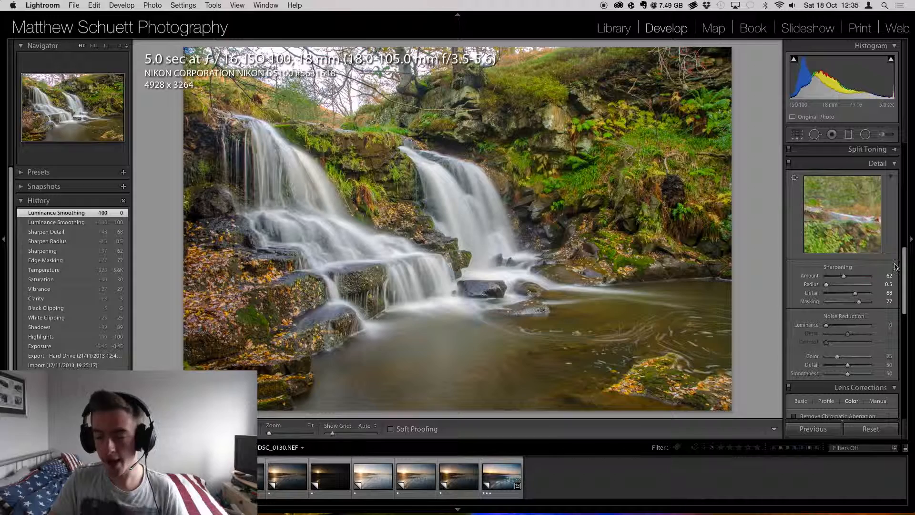
pyautogui.scroll(1, 902, 261)
pyautogui.scroll(10, 903, 260)
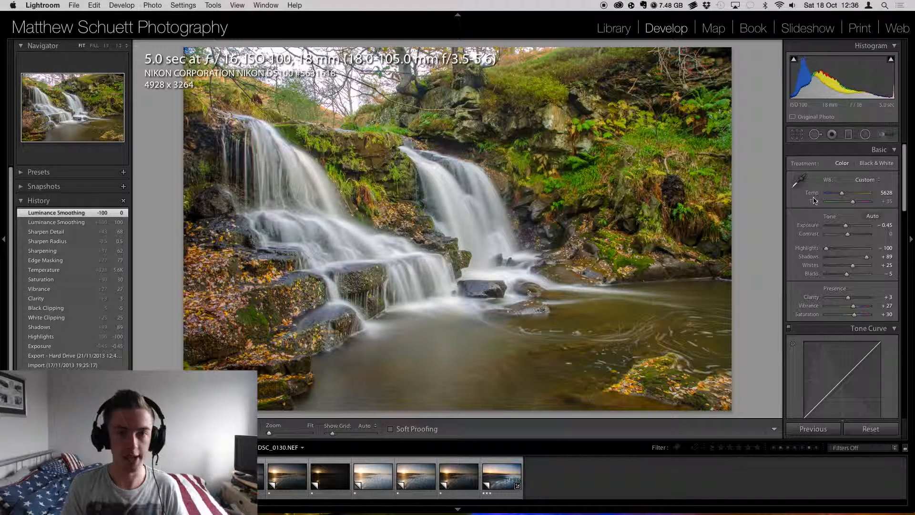
pyautogui.moveTo(908, 209); pyautogui.dragTo(912, 308)
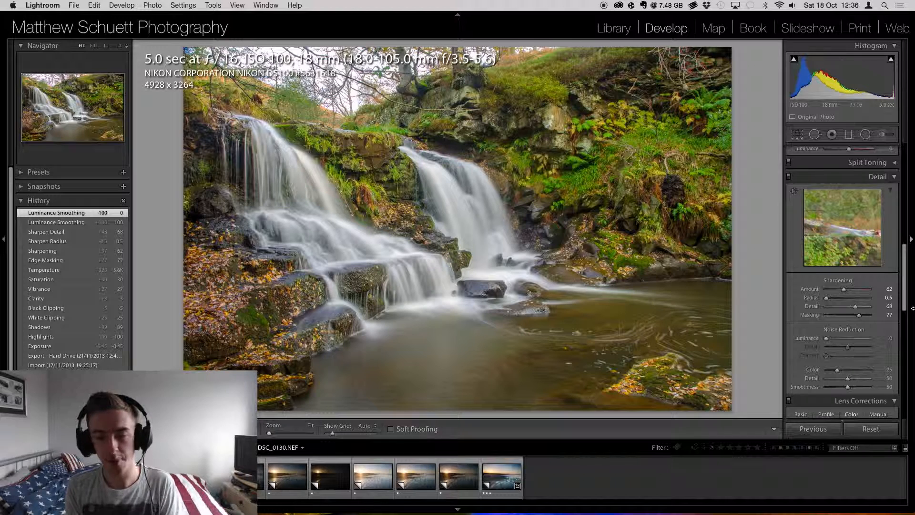